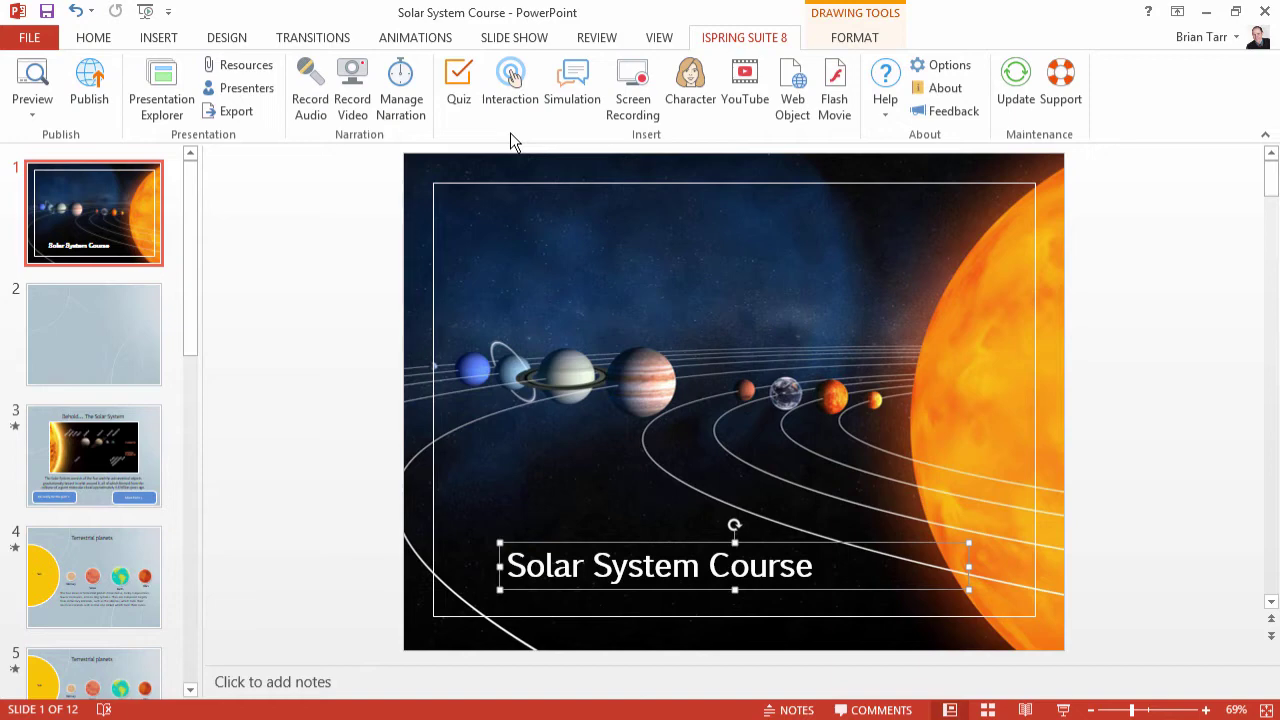
# Confirm the slide size is still Standard (4:3), leave it unchanged, and return to Home
pyautogui.click(228, 40)
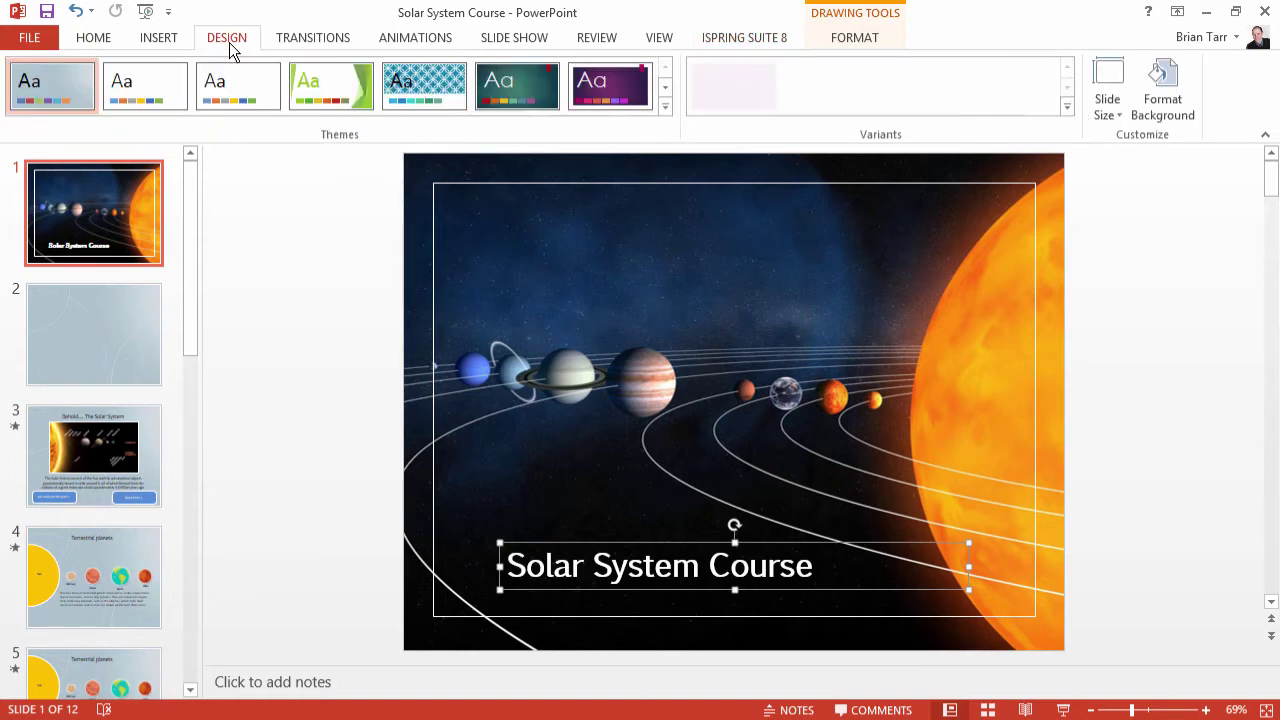
pyautogui.click(1104, 114)
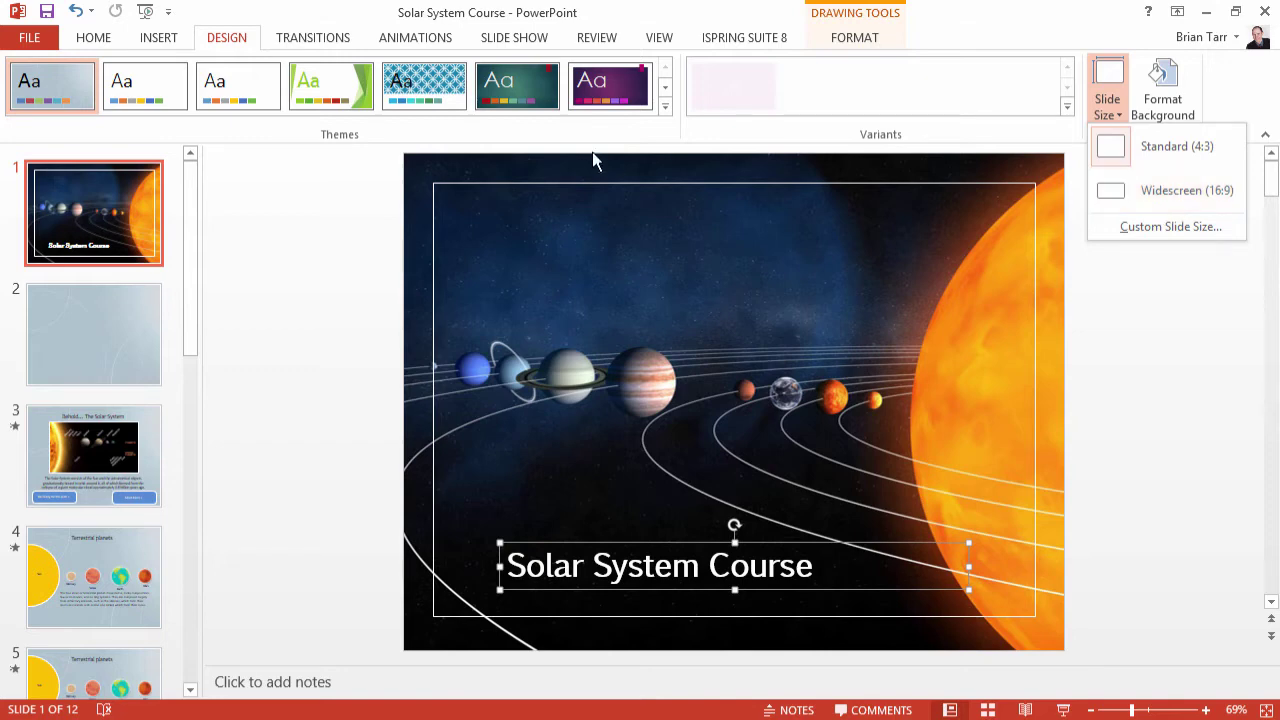
pyautogui.click(94, 42)
pyautogui.click(94, 42)
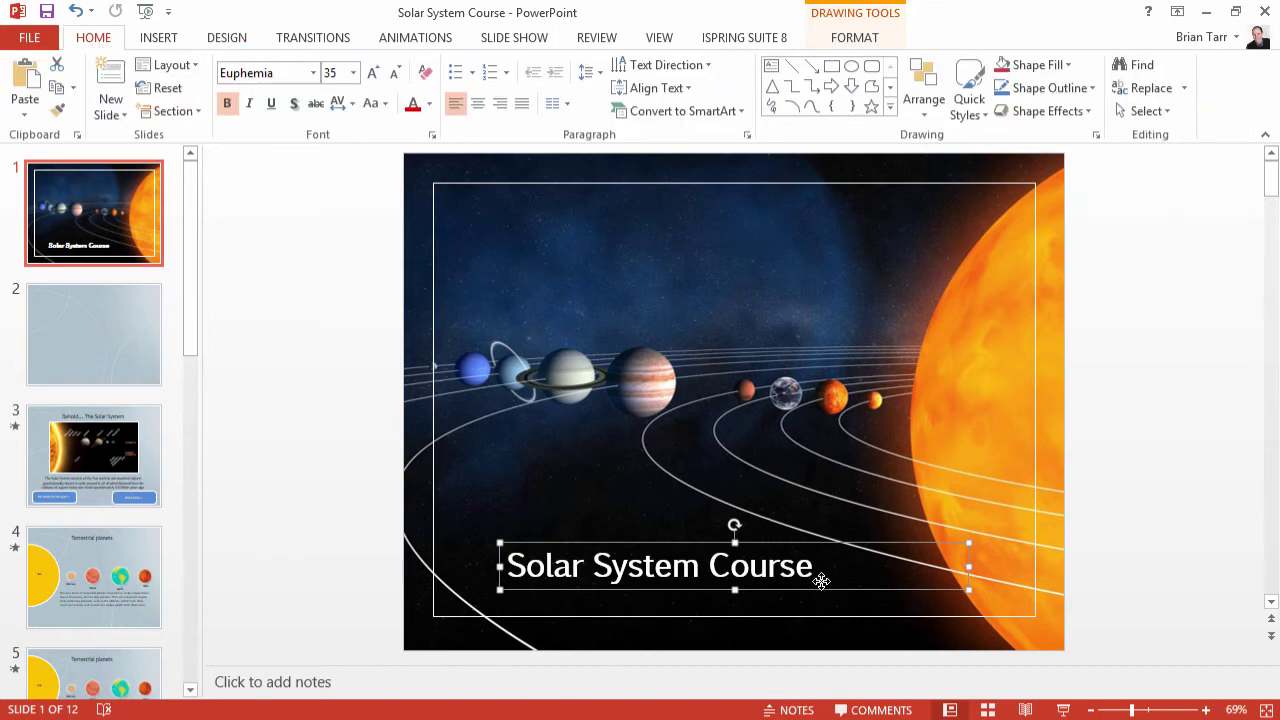
# Verify the title uses Euphemia at 35 pt, keeping both, then bring up iSpring Suite 8
pyautogui.click(314, 72)
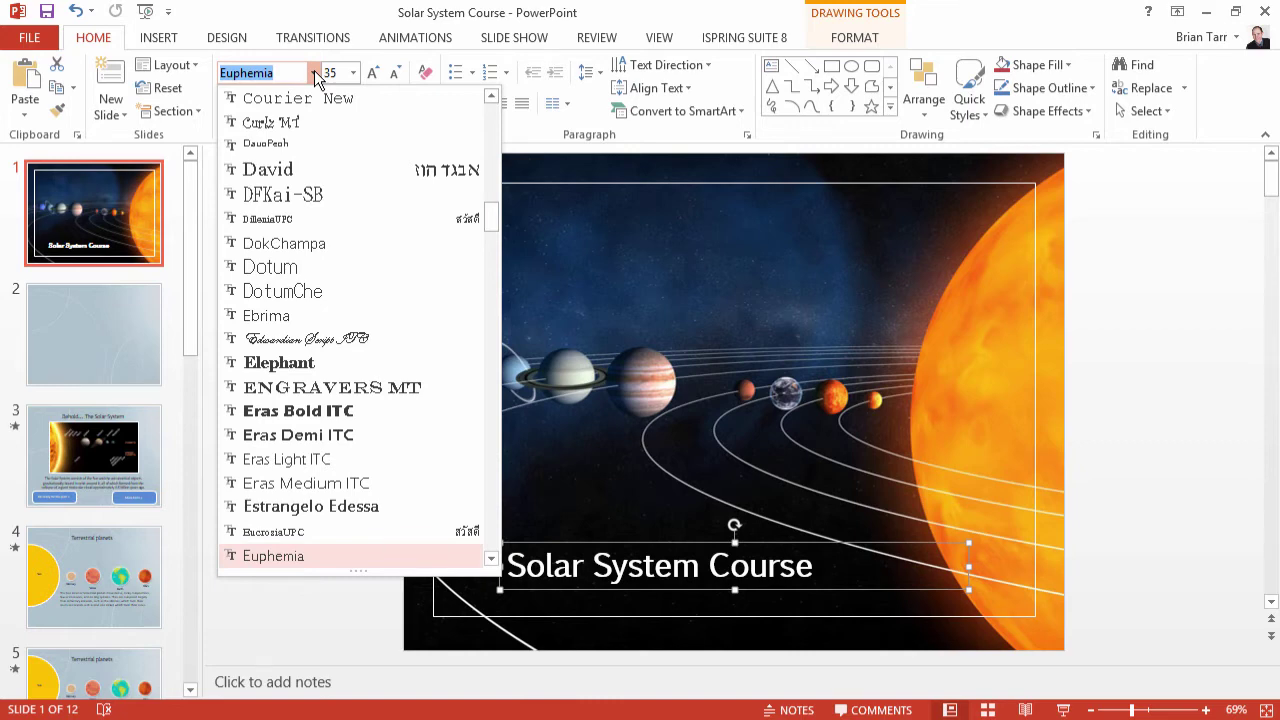
pyautogui.click(314, 72)
pyautogui.click(353, 73)
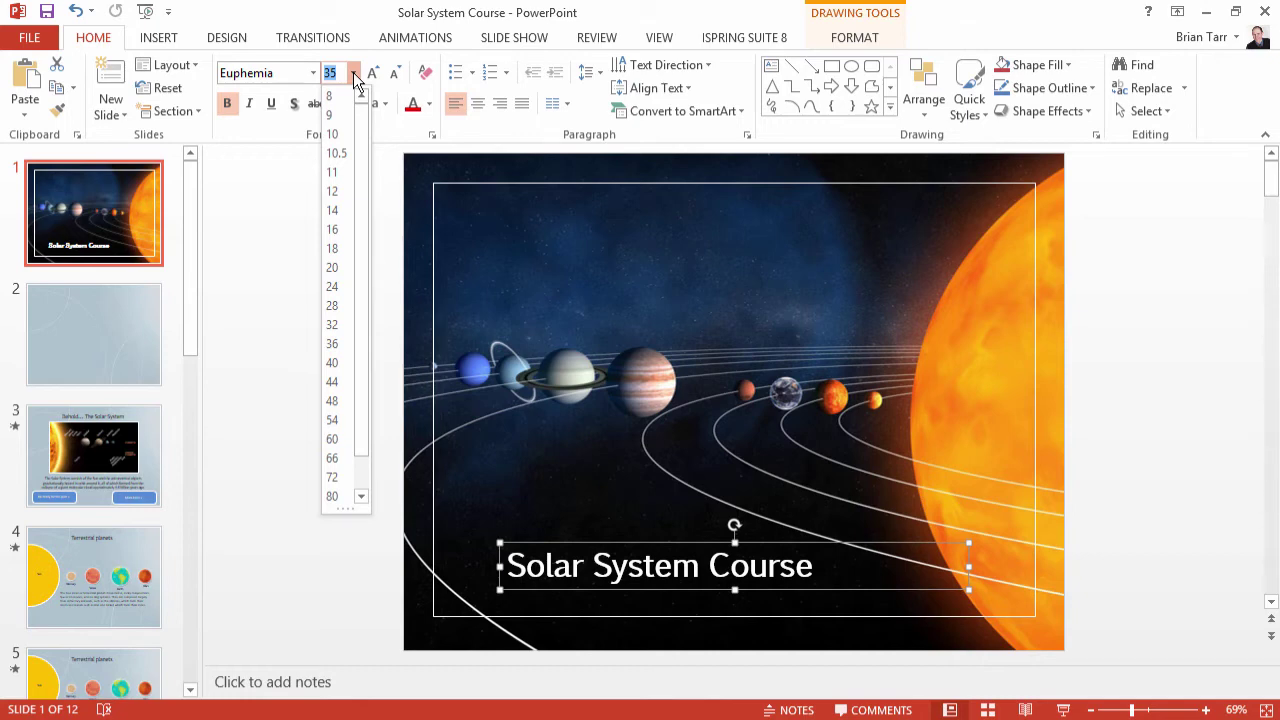
pyautogui.click(353, 73)
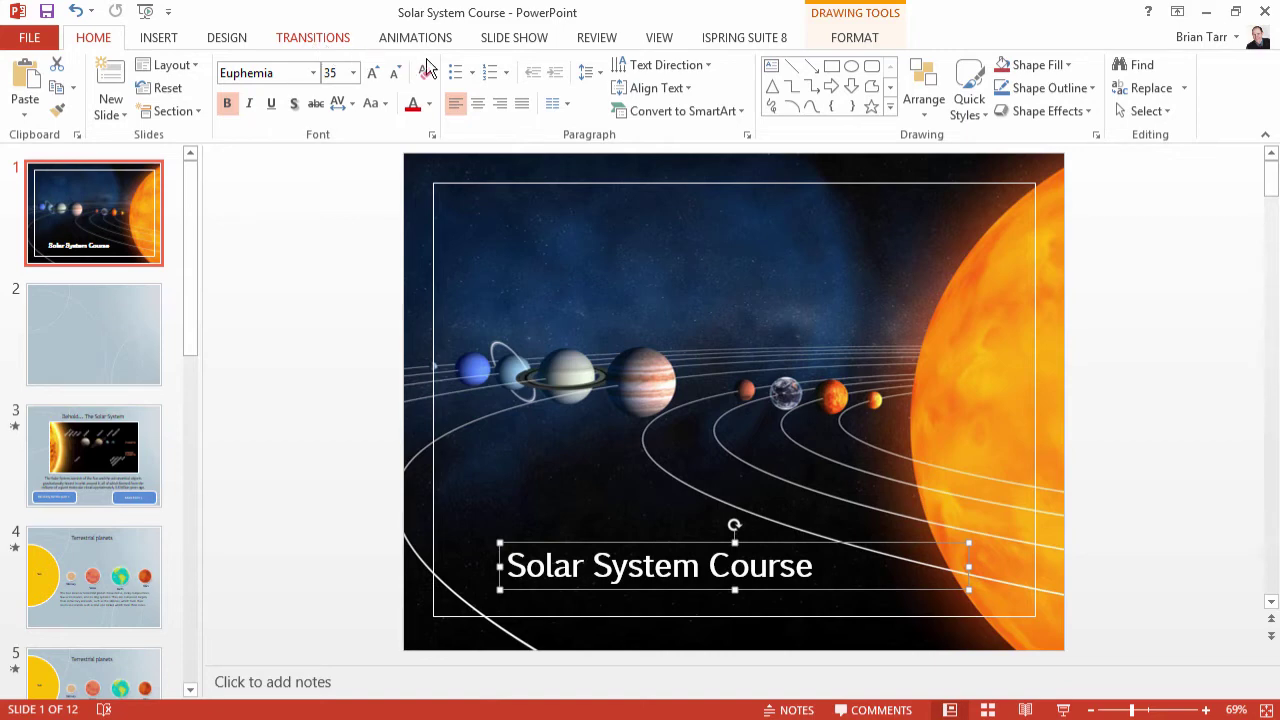
pyautogui.click(743, 42)
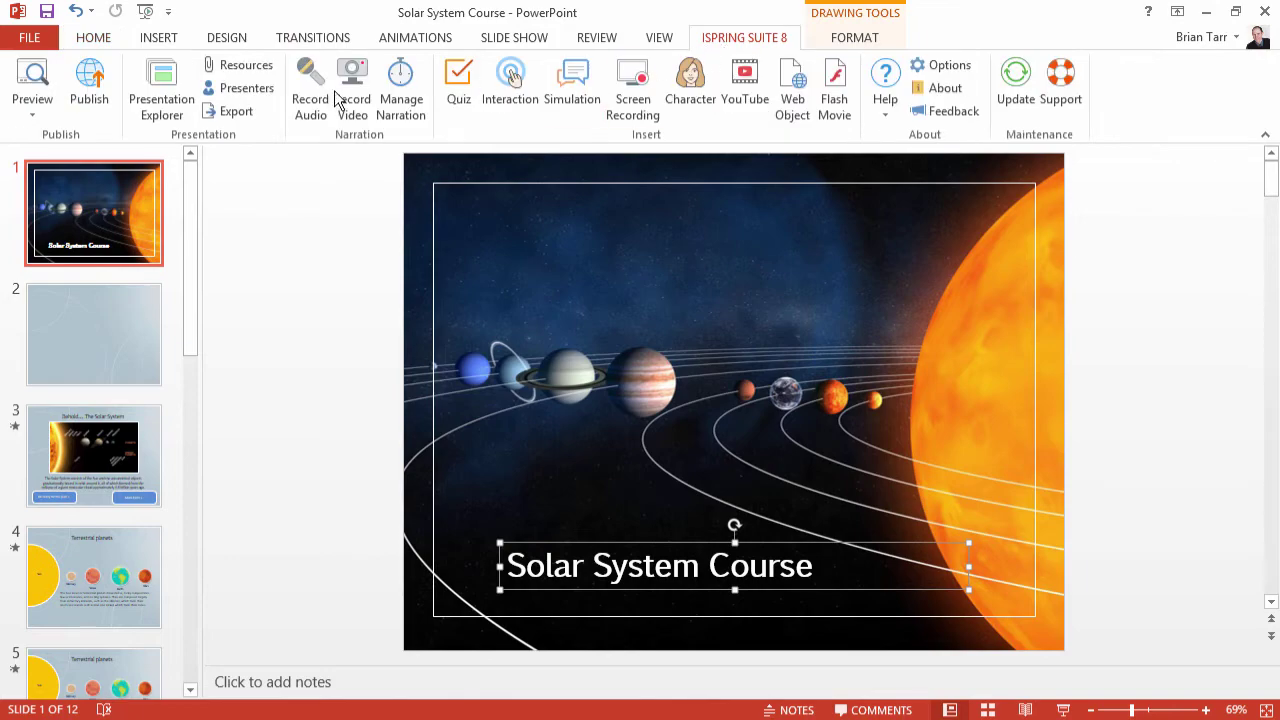
# Open iSpring's Publish dialog and the customization window for the Universal (Full) player
pyautogui.click(87, 112)
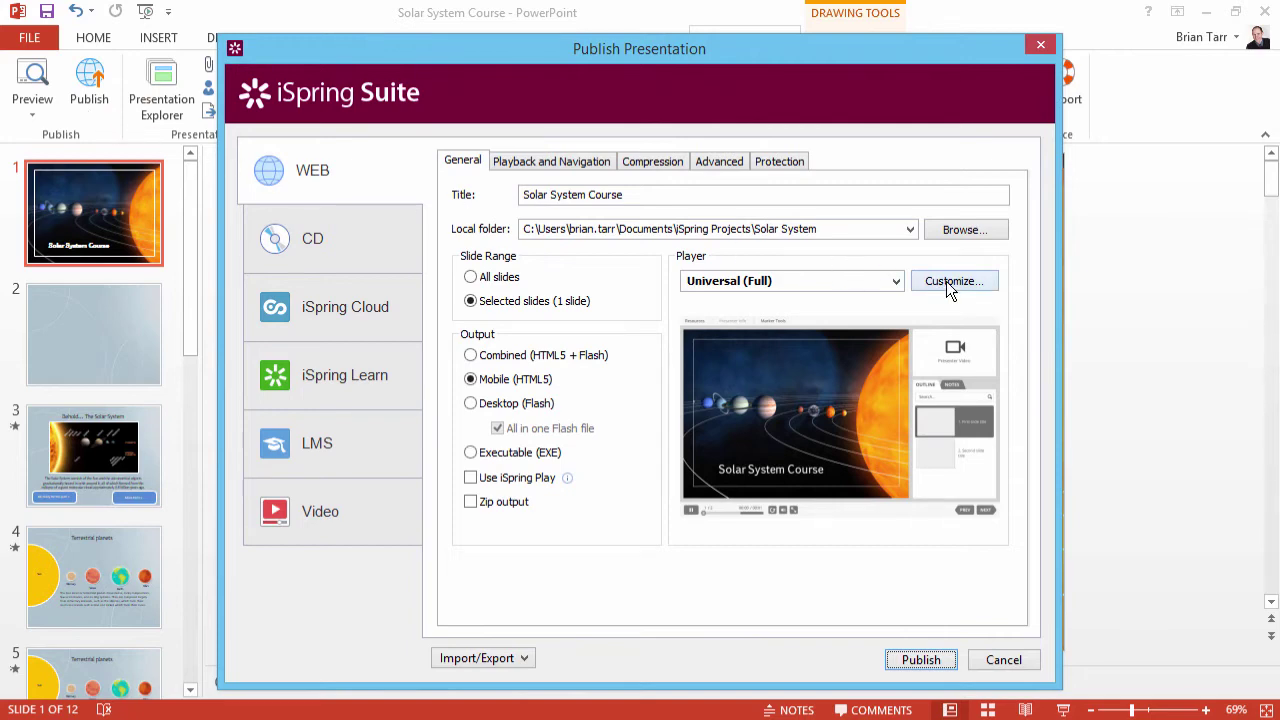
pyautogui.click(948, 284)
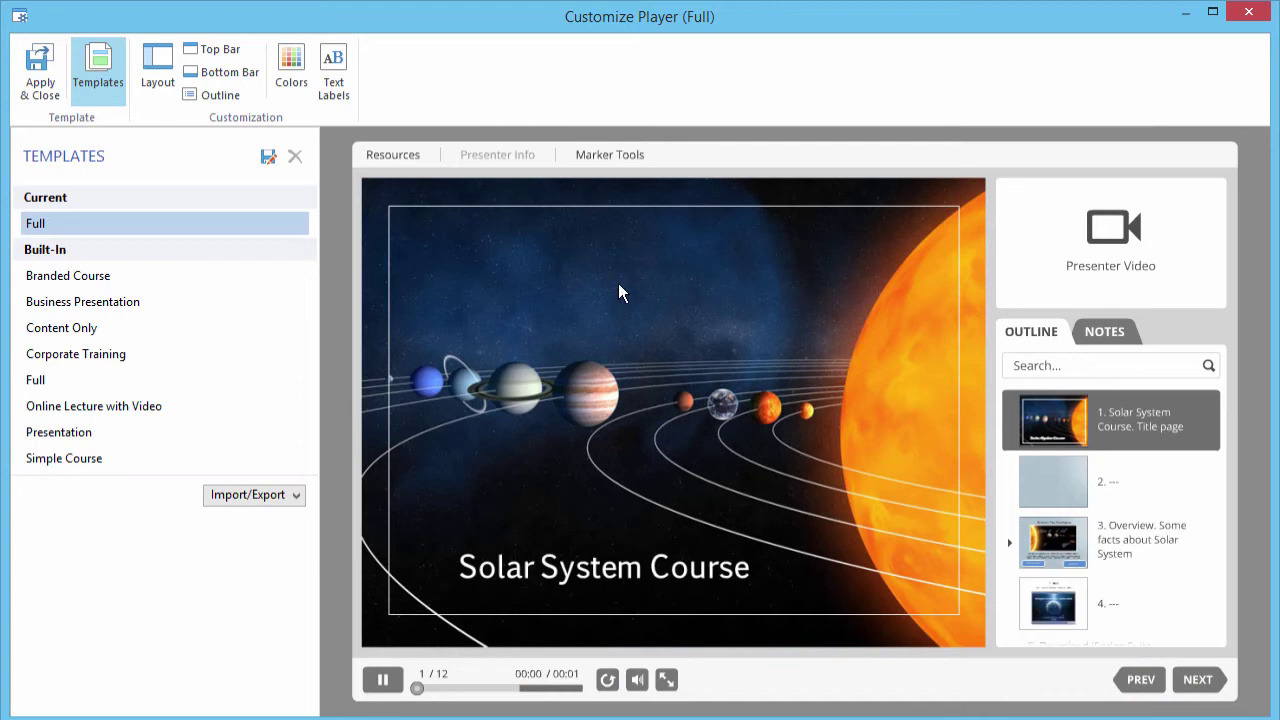
# Apply the built-in Full player template after previewing slide 3 from its outline
pyautogui.click(134, 380)
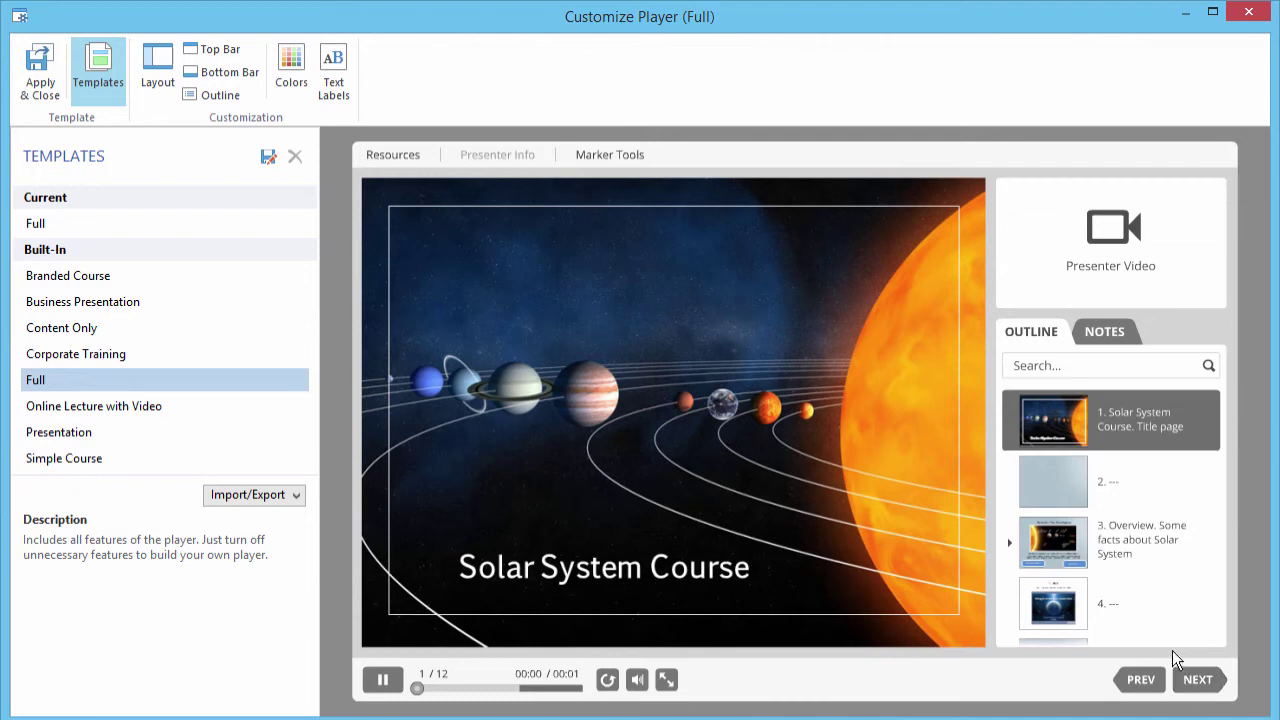
pyautogui.click(1113, 545)
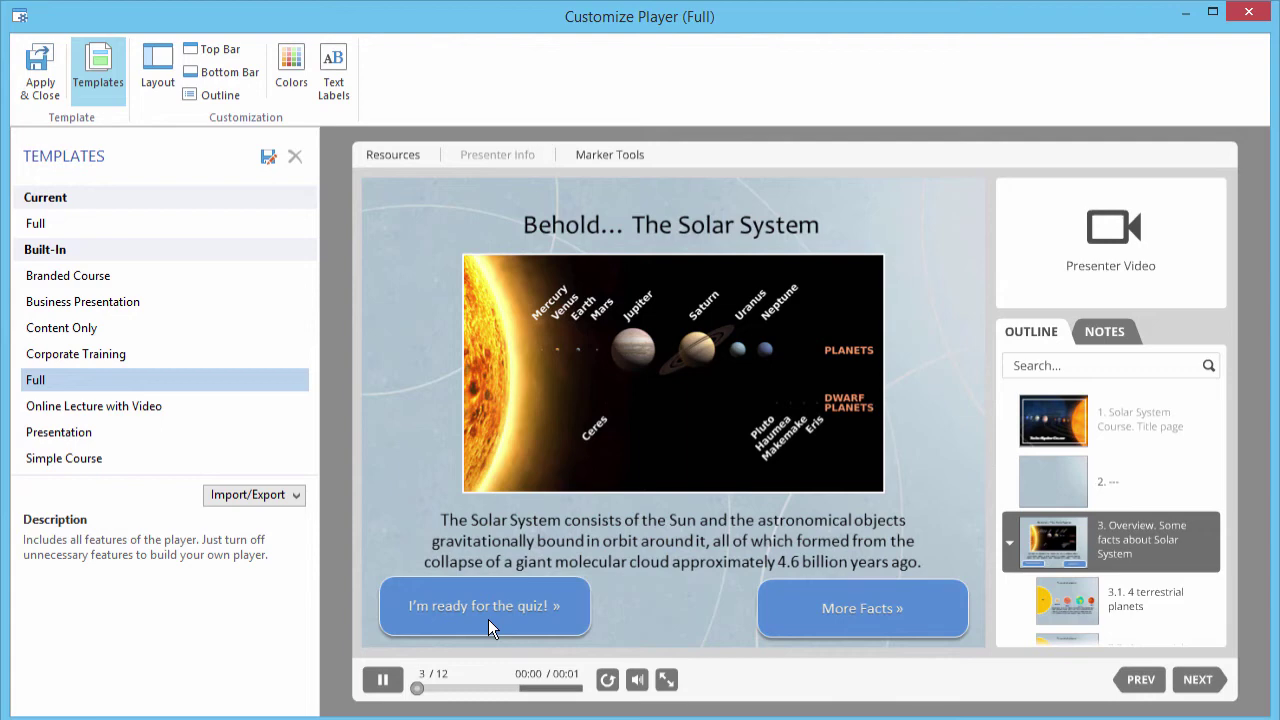
pyautogui.click(45, 103)
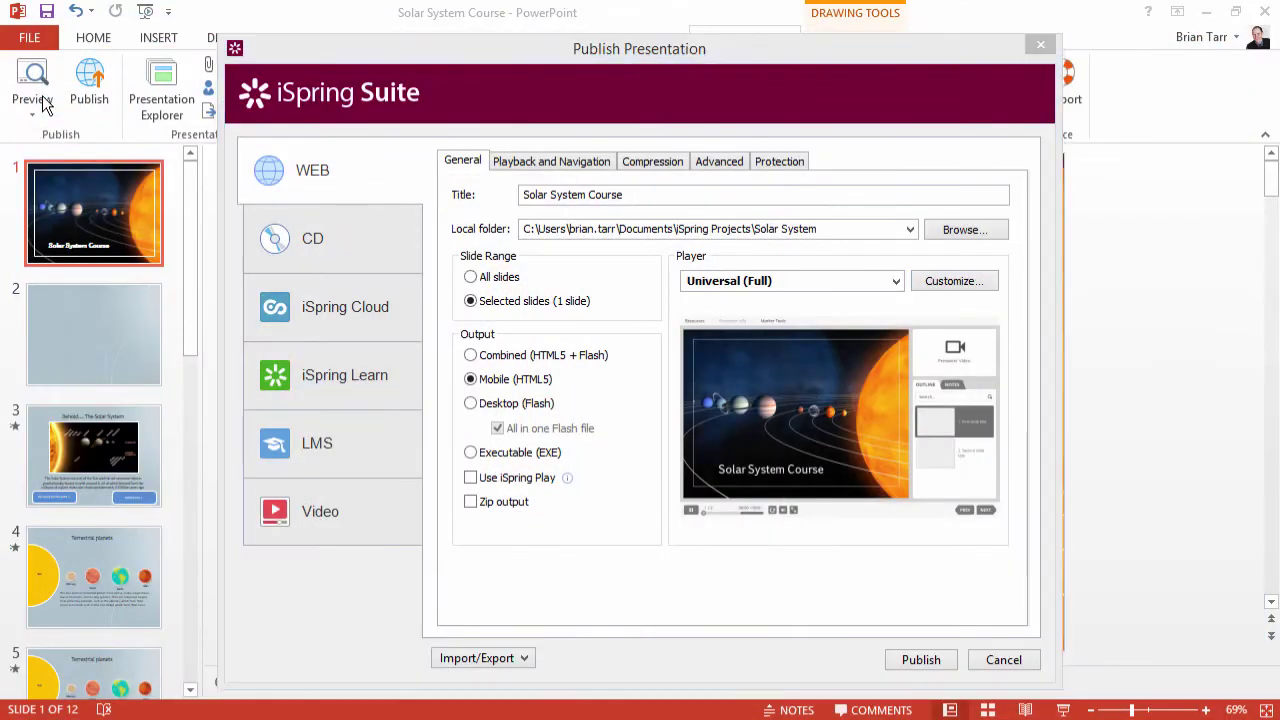
# Keep gesture zooming, gesture/click advancing and keyboard navigation enabled, then publish the course
pyautogui.click(553, 165)
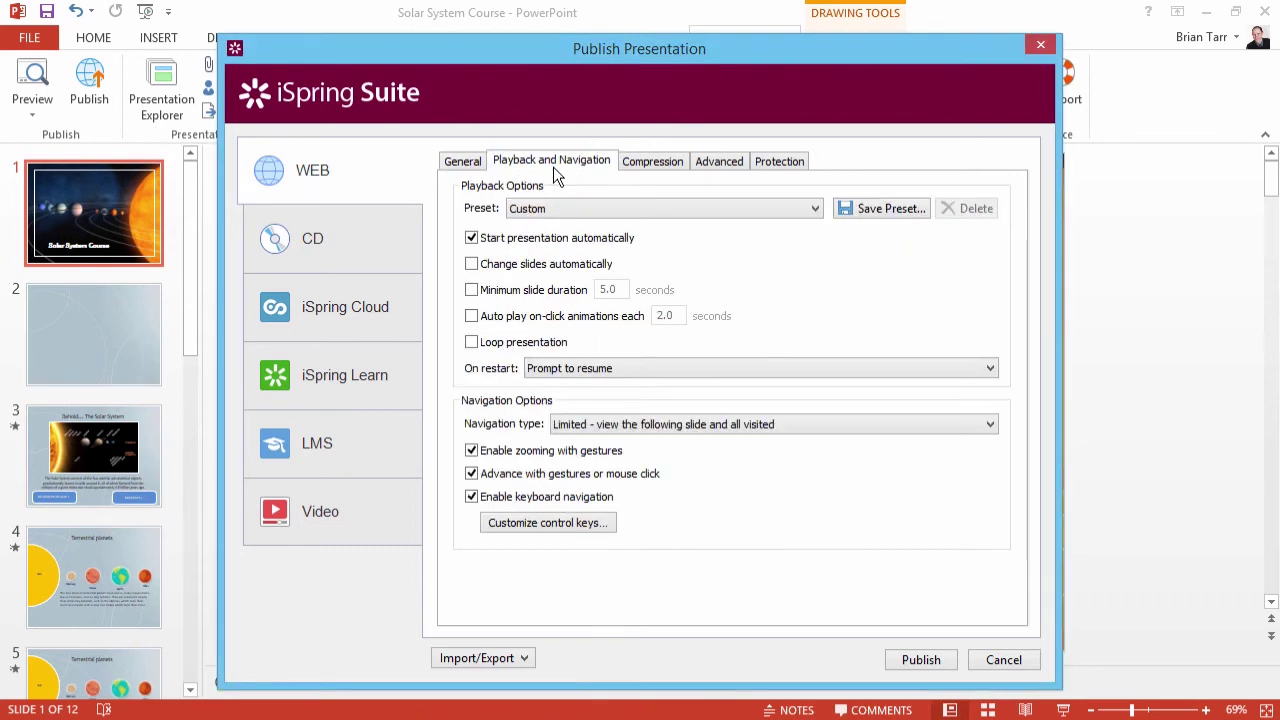
pyautogui.click(472, 451)
pyautogui.click(472, 451)
pyautogui.click(472, 474)
pyautogui.click(472, 474)
pyautogui.click(472, 498)
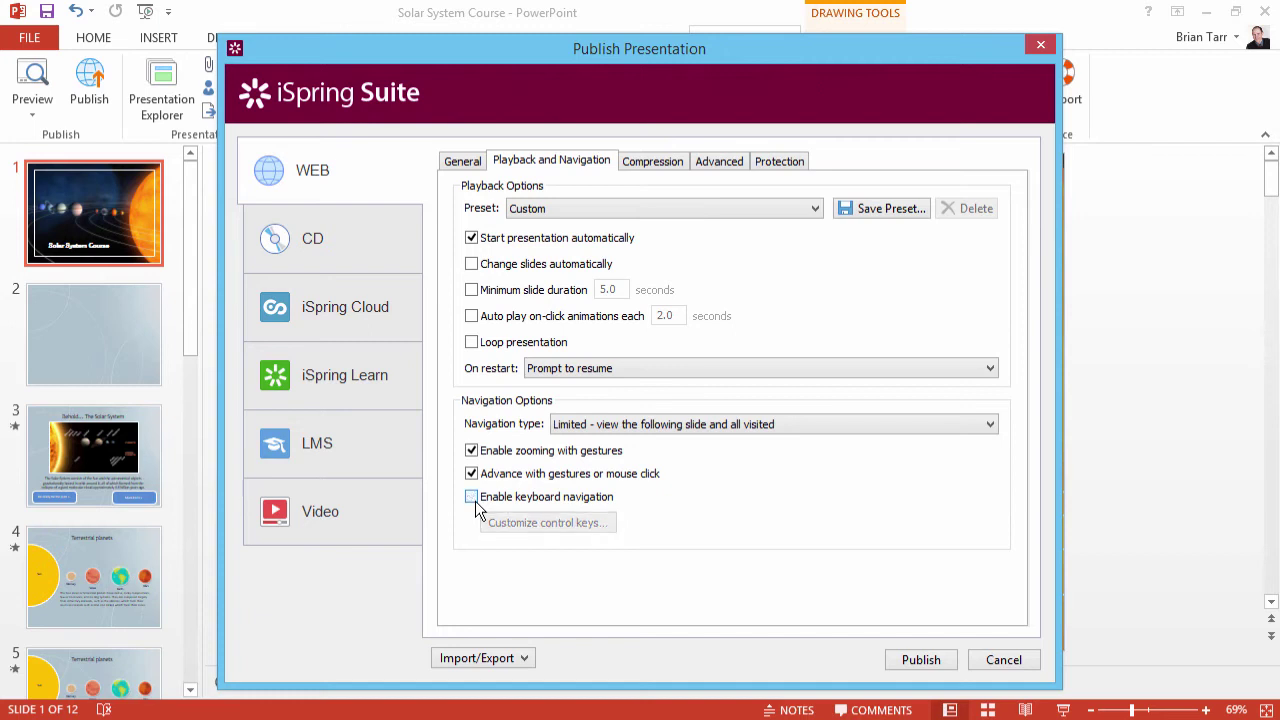
pyautogui.click(472, 498)
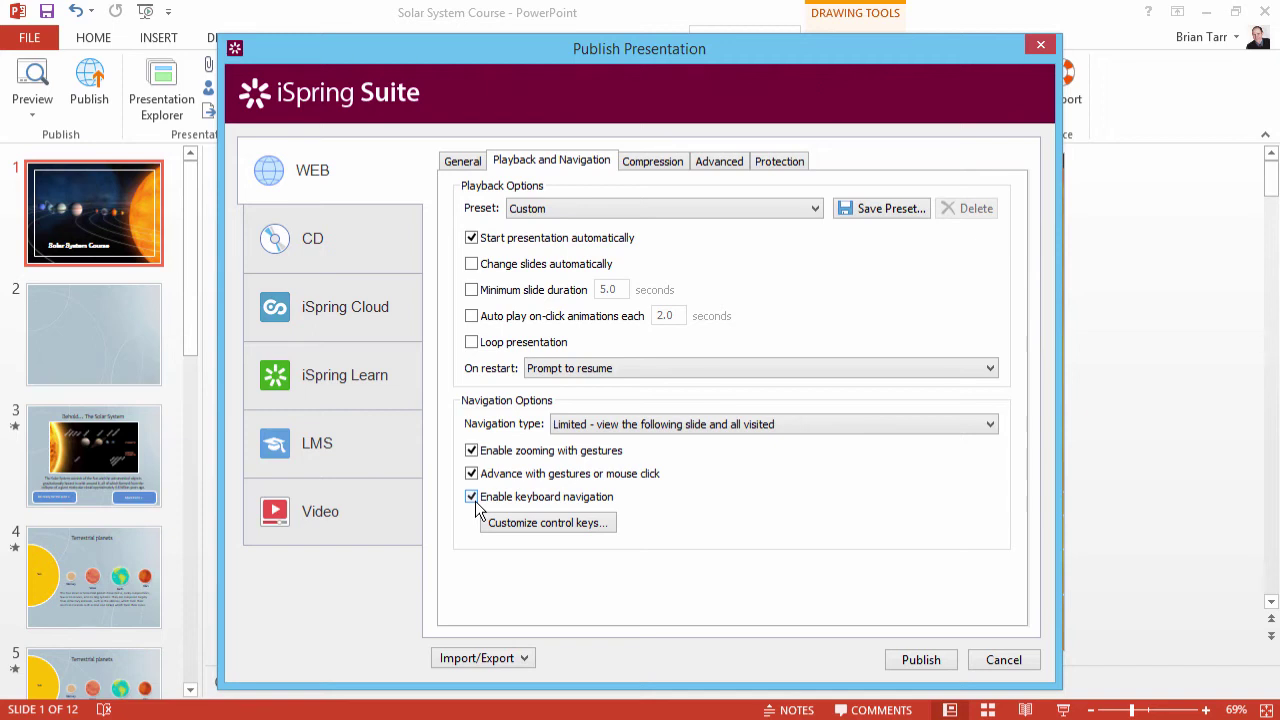
pyautogui.click(920, 660)
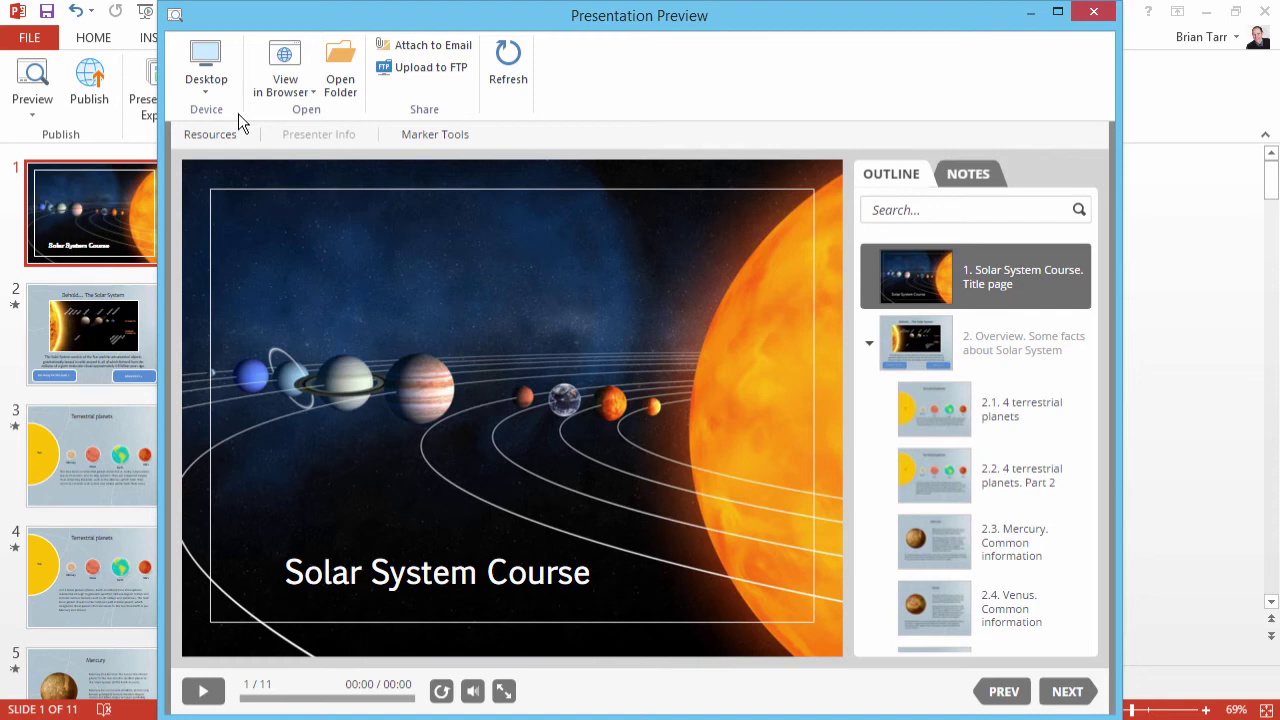
# Preview the course on a tablet with the Overview outline expanded, then on a smartphone
pyautogui.click(216, 91)
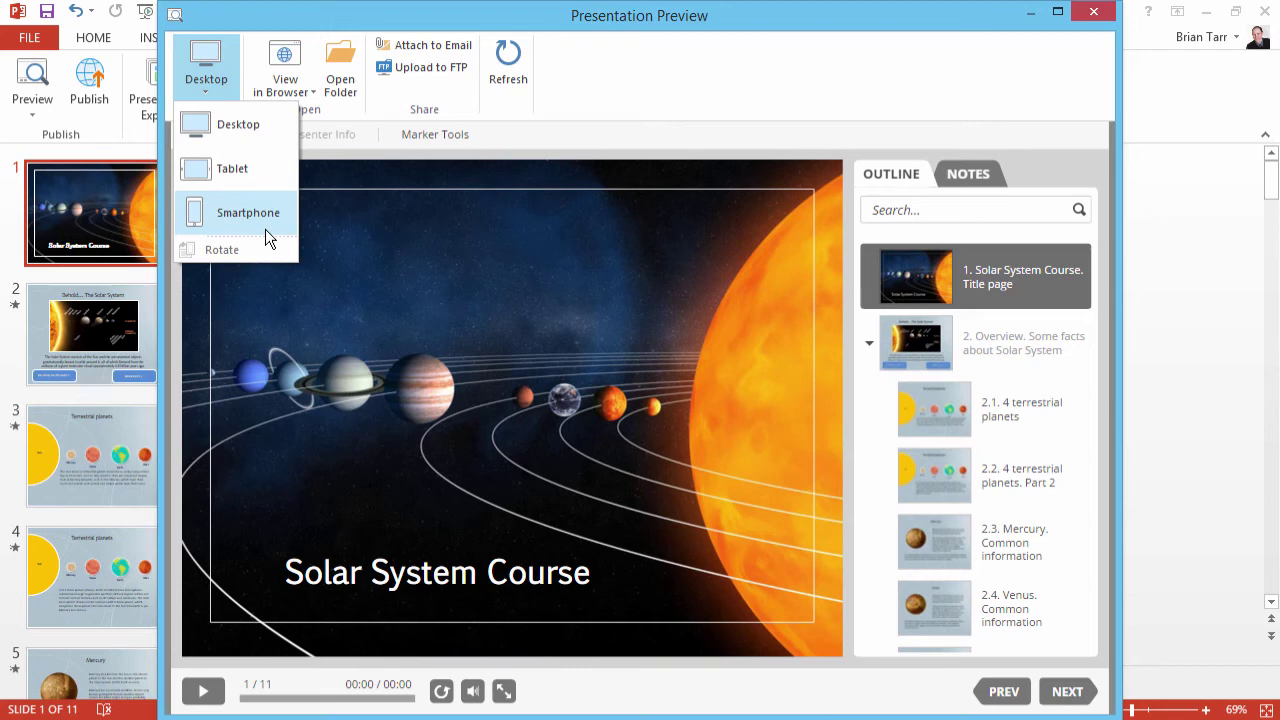
pyautogui.click(253, 175)
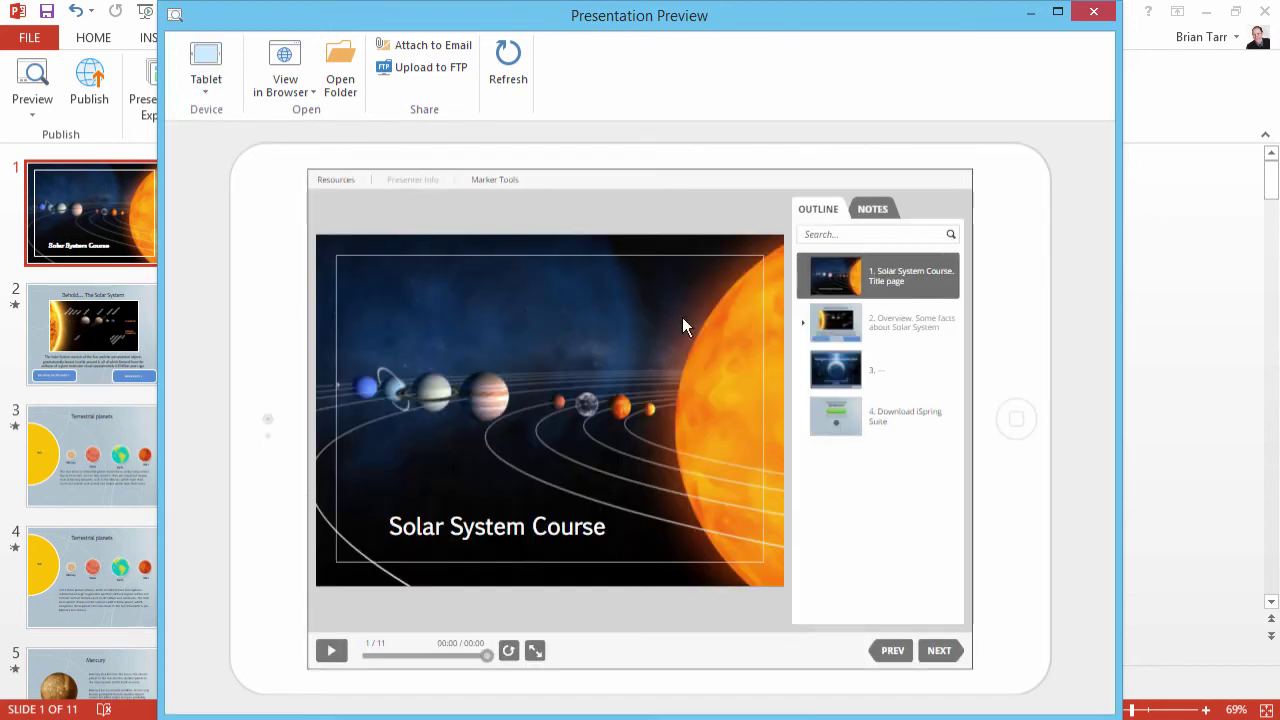
pyautogui.click(804, 322)
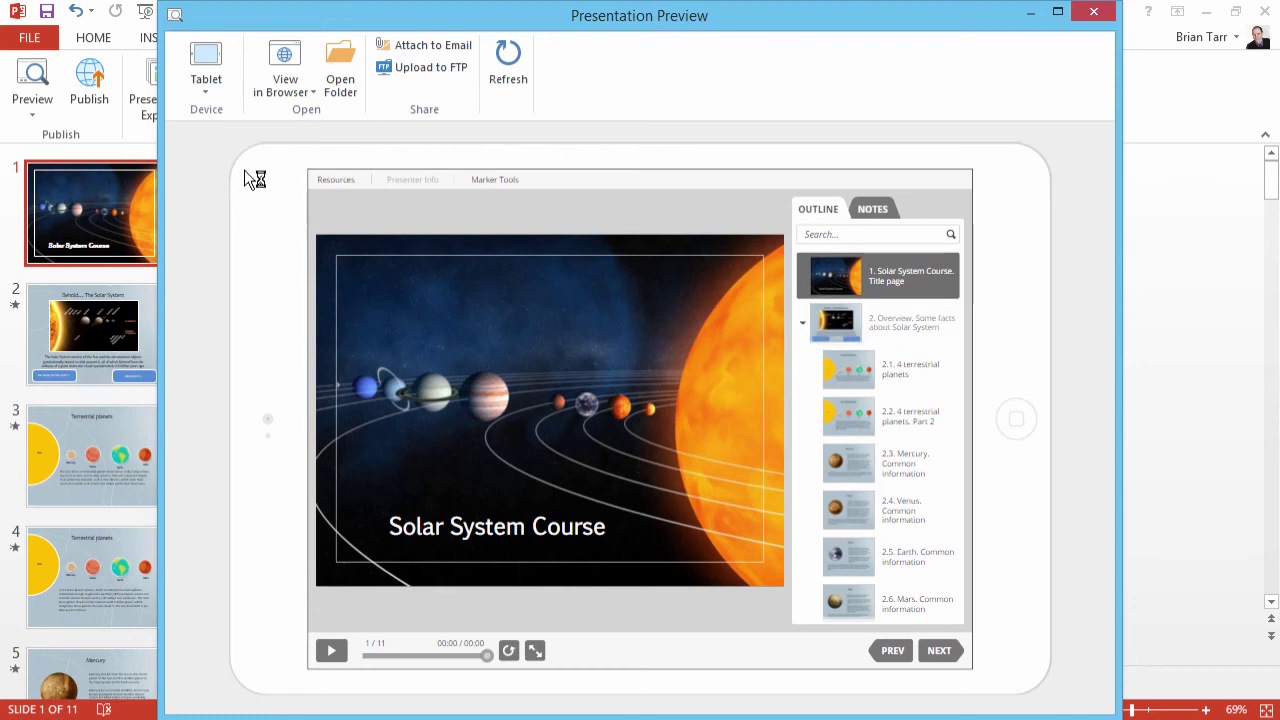
pyautogui.click(214, 80)
pyautogui.click(240, 216)
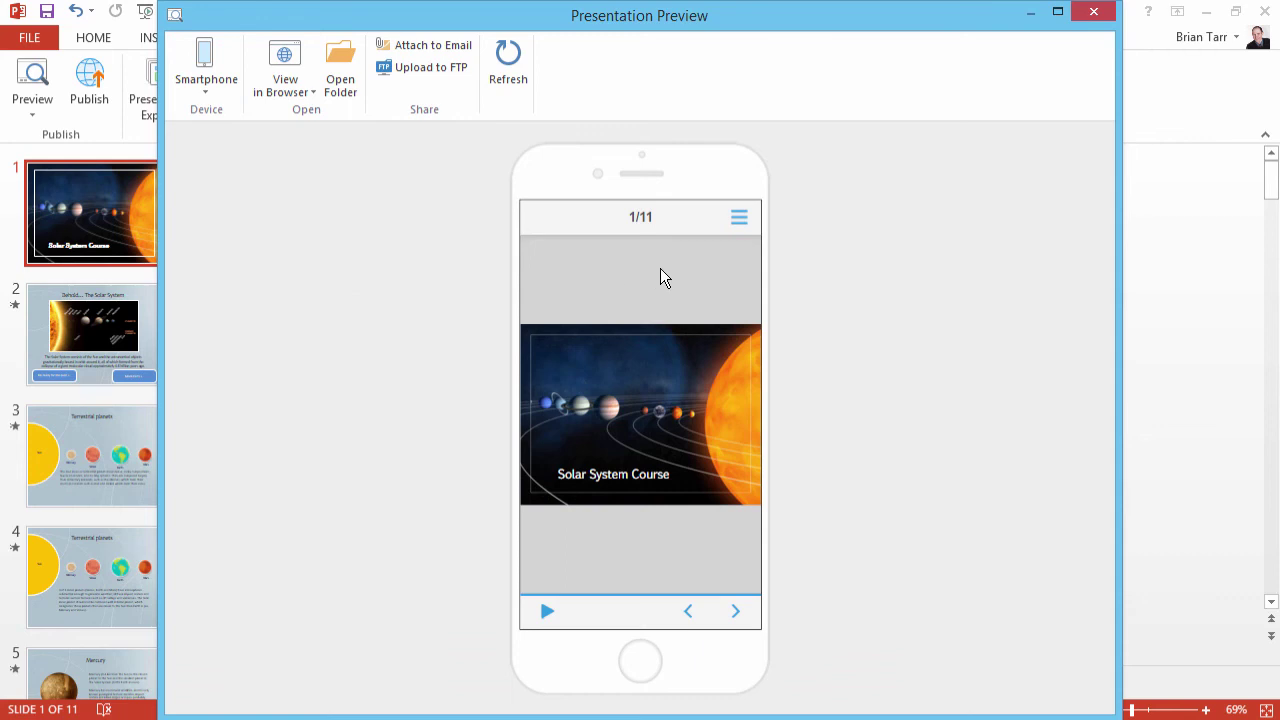
# View the phone's Outline and Resources, rotate the preview to landscape, and close Resources
pyautogui.click(738, 224)
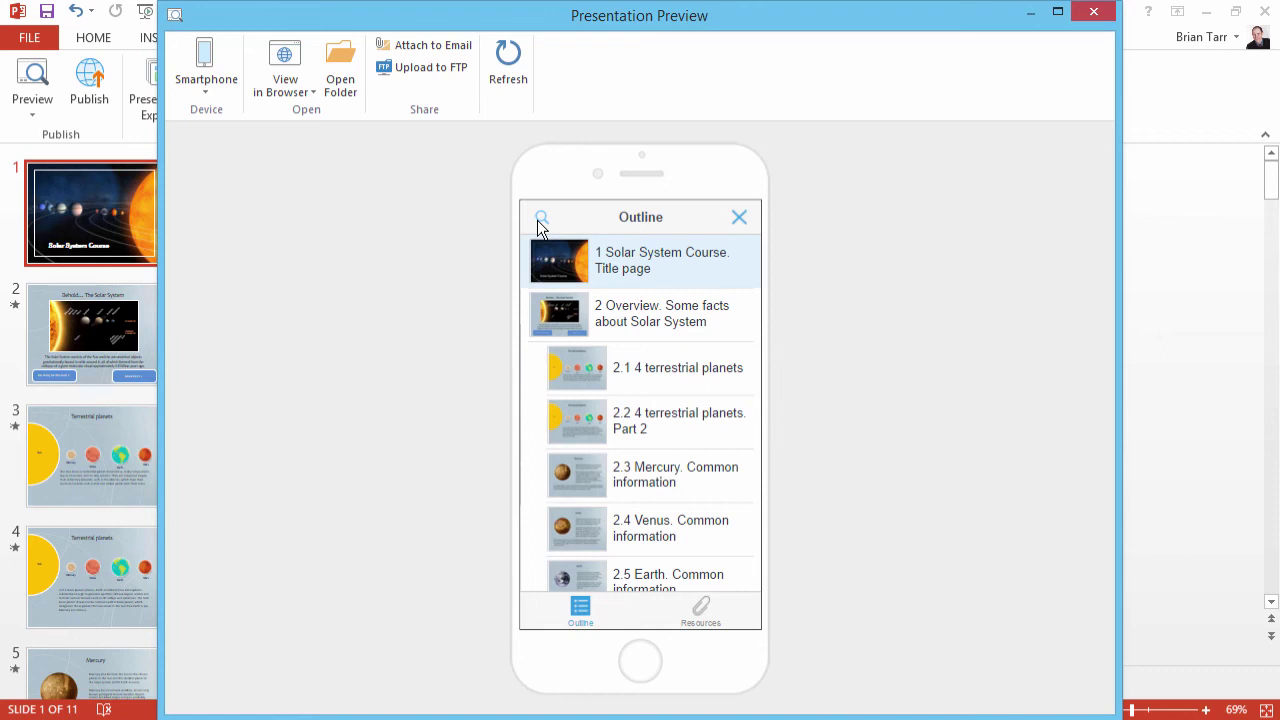
pyautogui.click(701, 612)
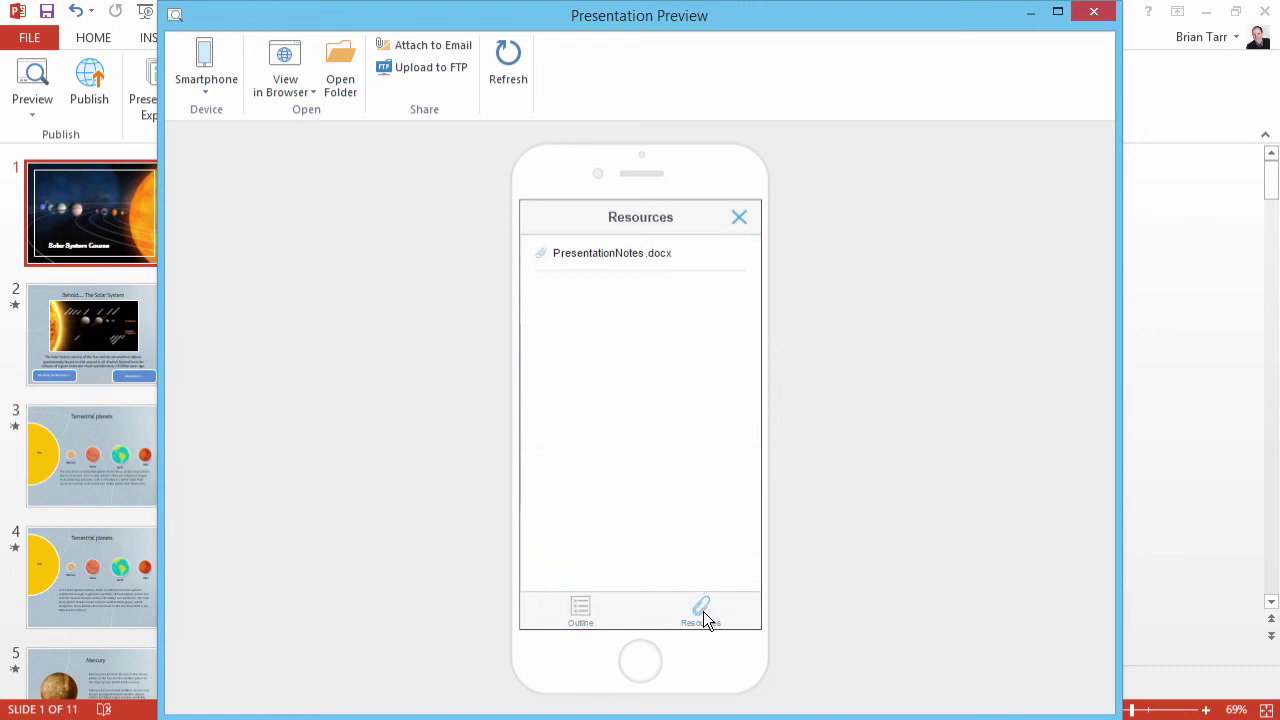
pyautogui.click(209, 92)
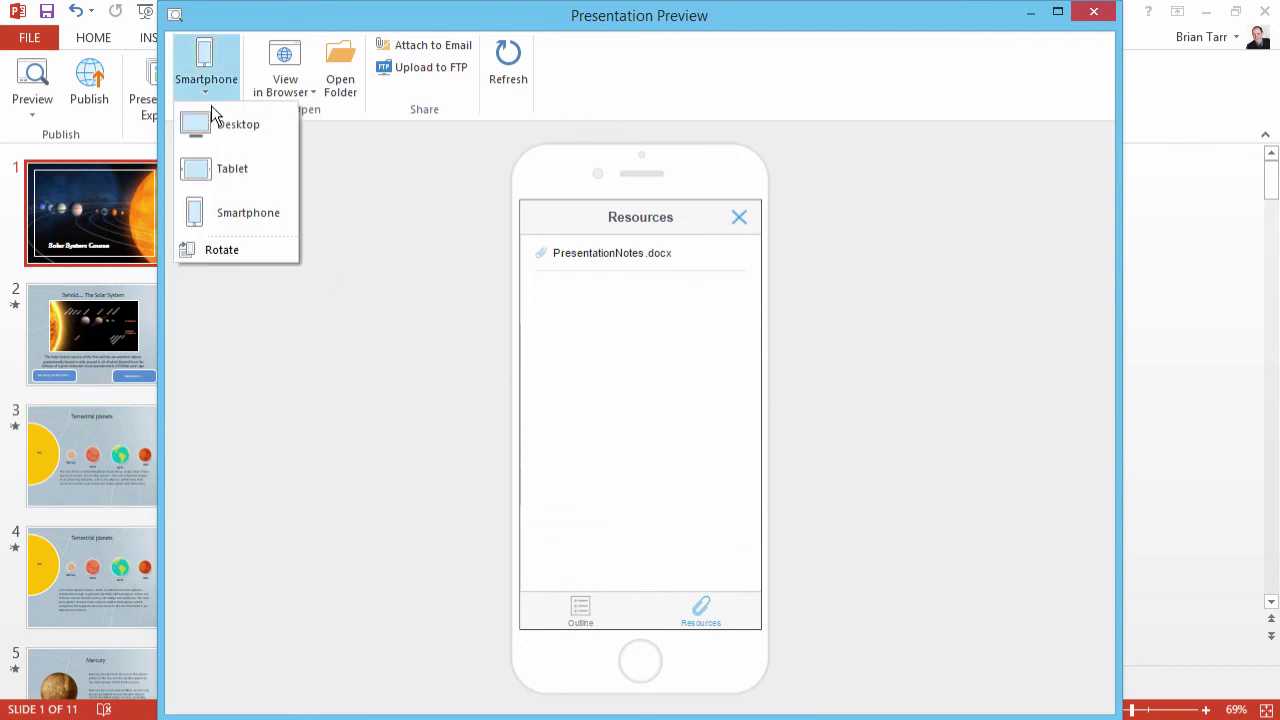
pyautogui.click(236, 254)
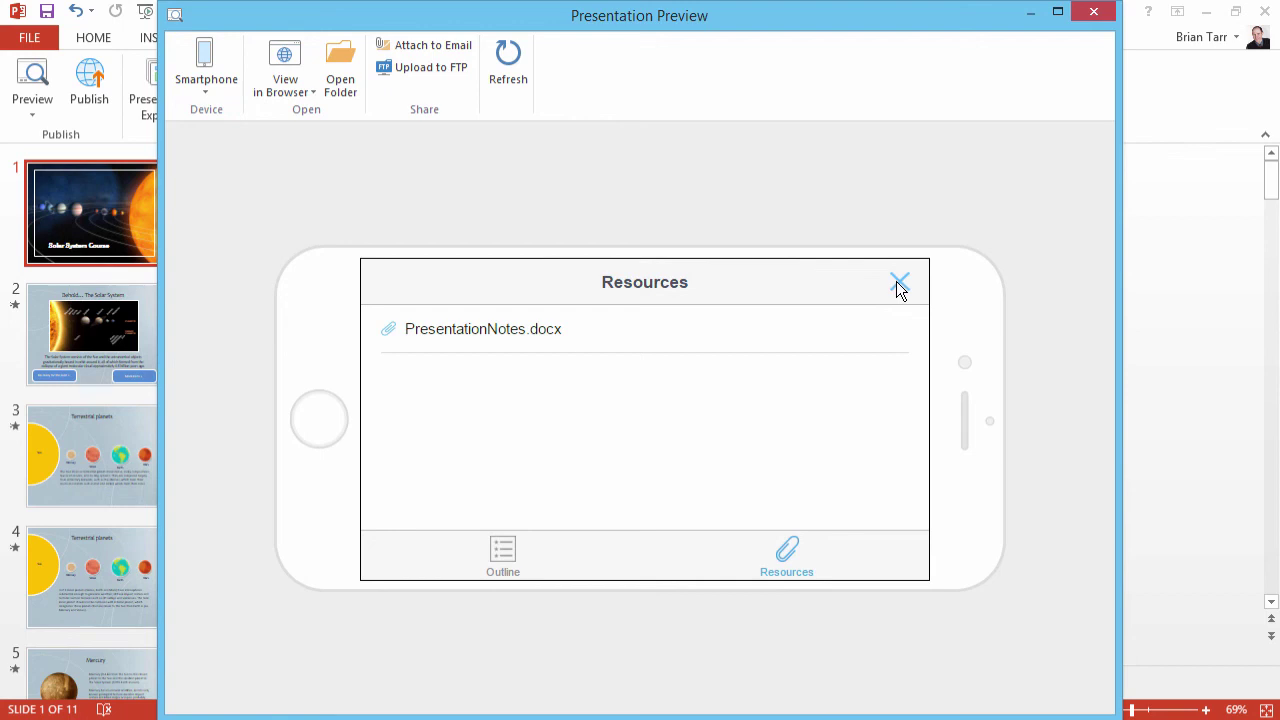
pyautogui.click(897, 283)
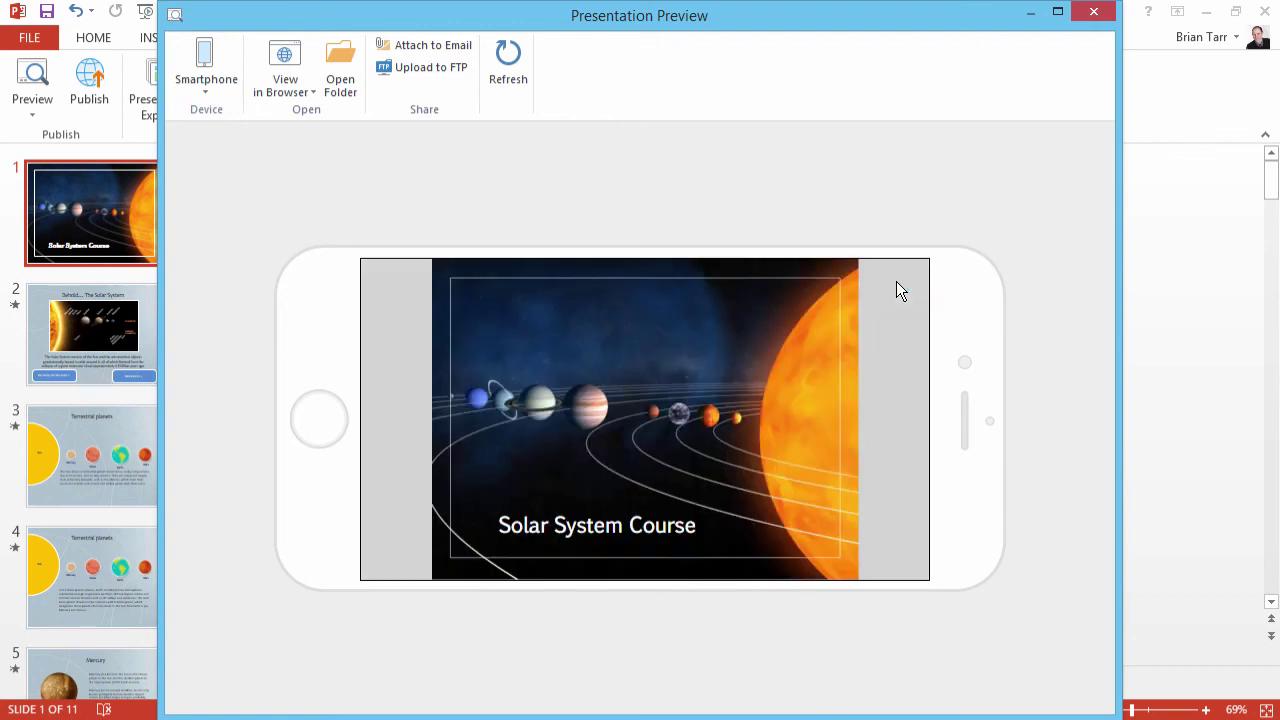